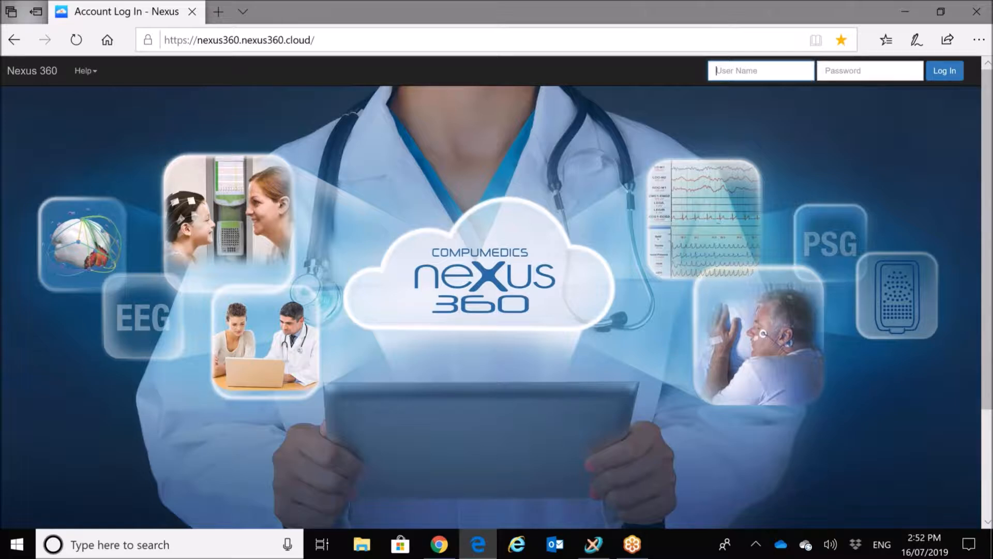
Enter the admin user name and the account password on the login form
type("Admin")
key("Tab")
type("••••••••••••")
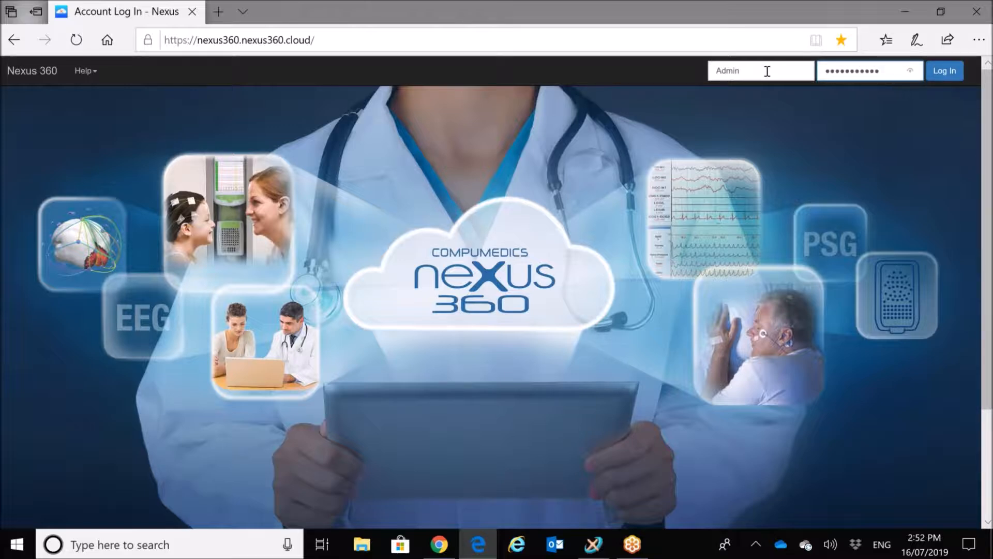
Submit the credentials, then enter the two-factor authentication code to complete sign-in
left_click(942, 77)
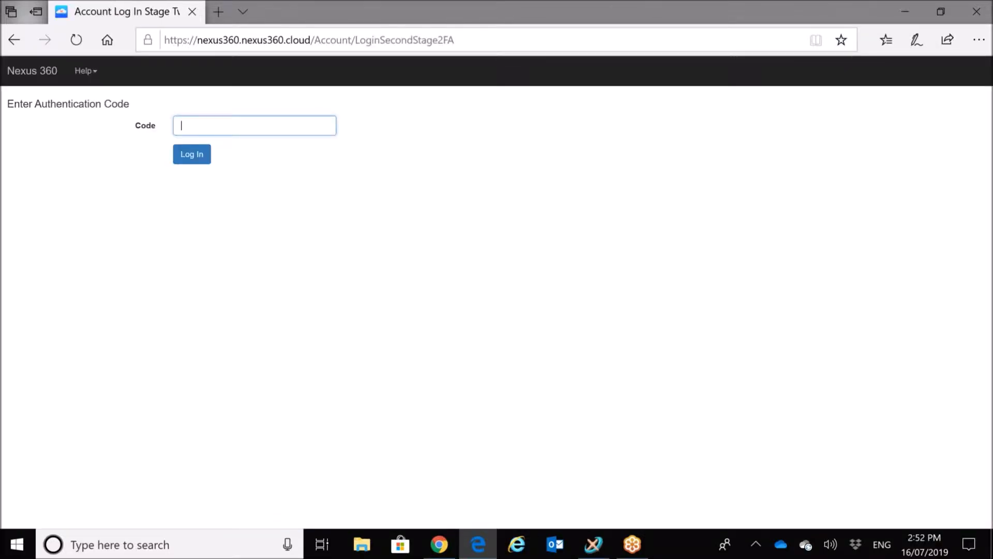
left_click(188, 157)
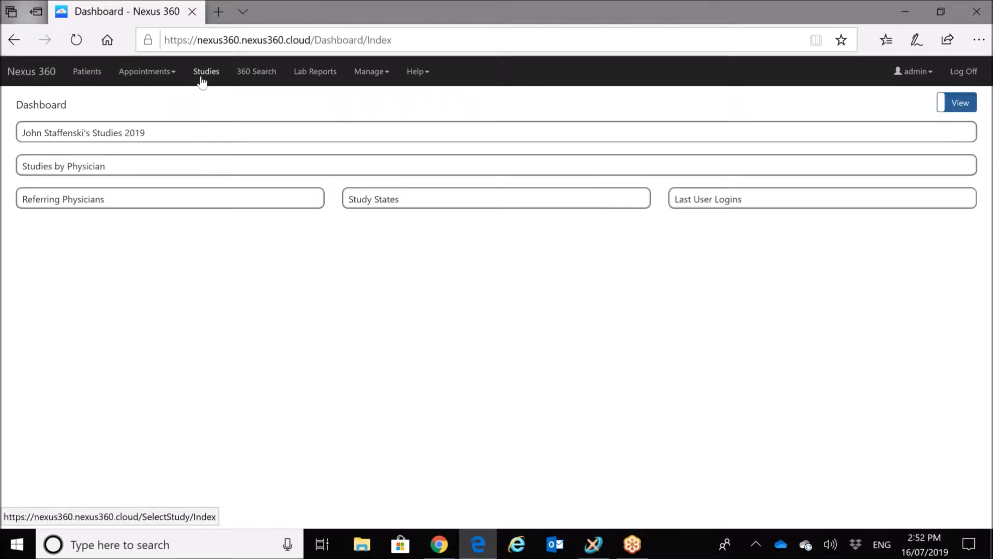
Switch to the Studies list filtered to one lab physician's 12 records
left_click(201, 78)
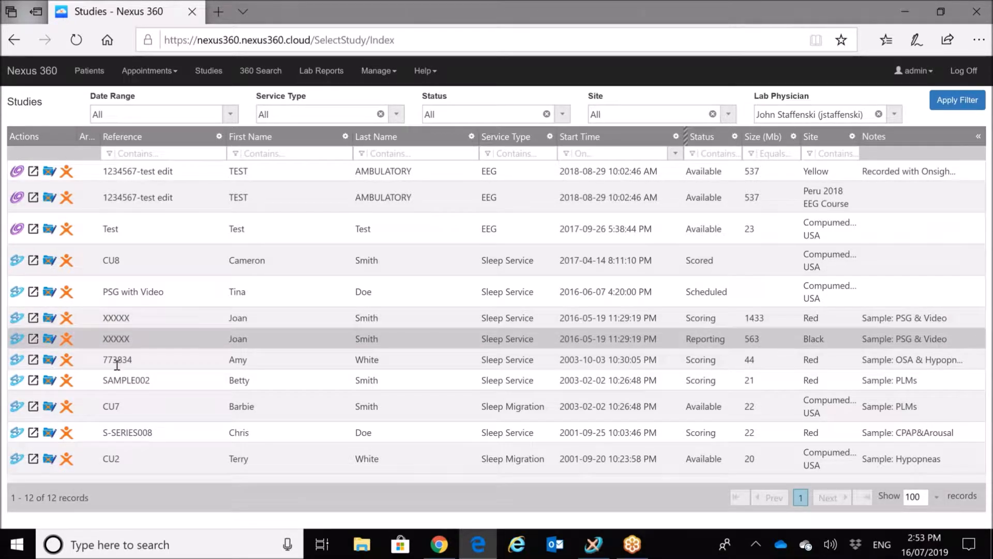
Check the Reporting sleep study's lab physician in Service Details without changing it, then return to Studies
left_click(48, 343)
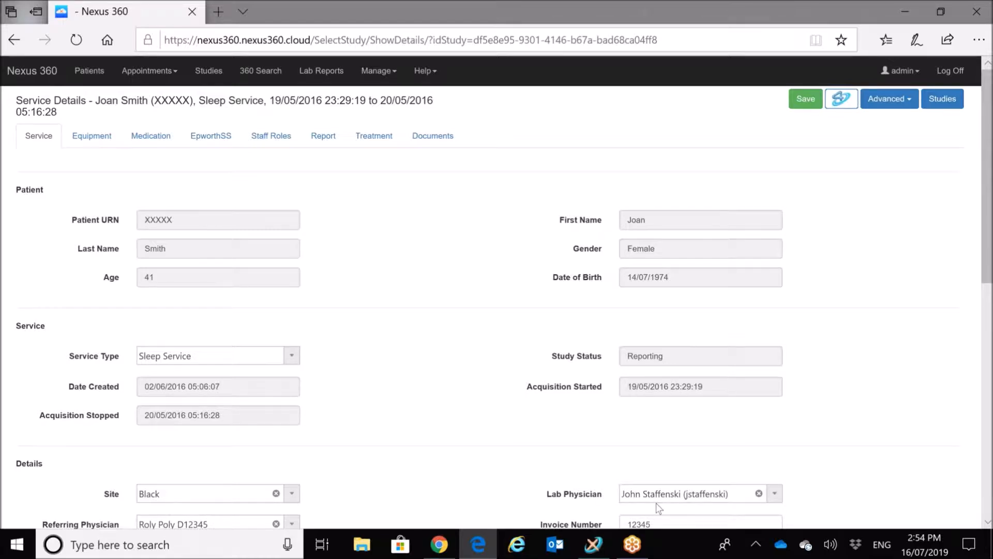
left_click(774, 494)
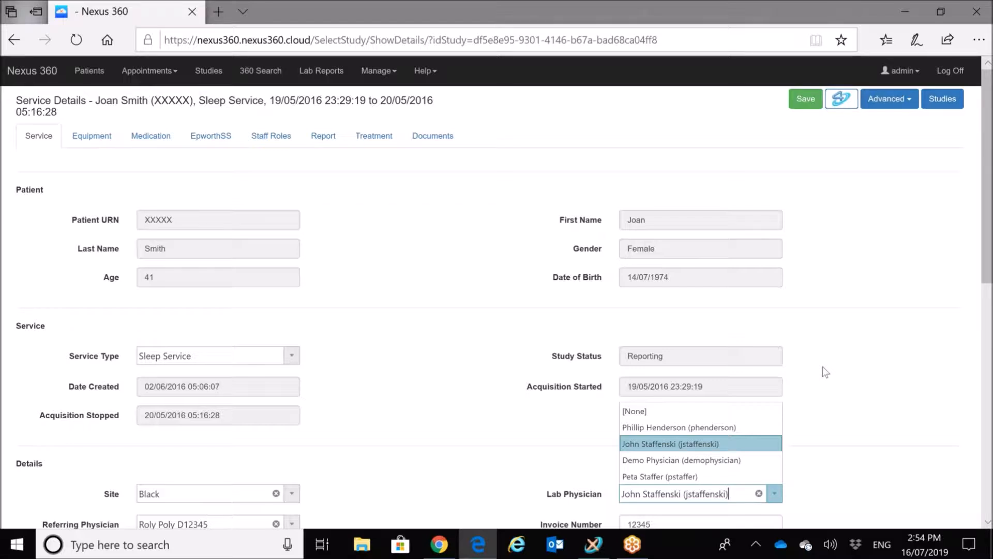
left_click(713, 448)
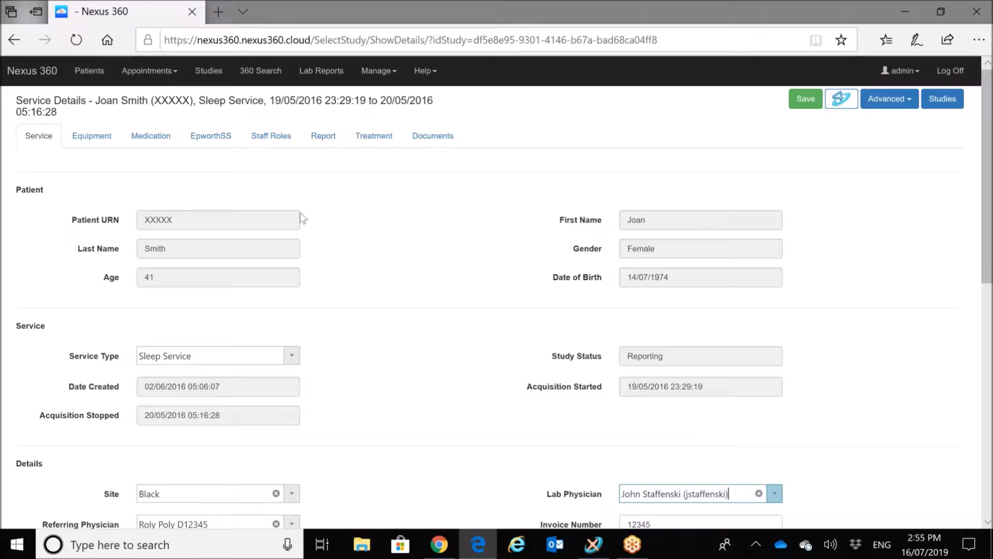
left_click(205, 79)
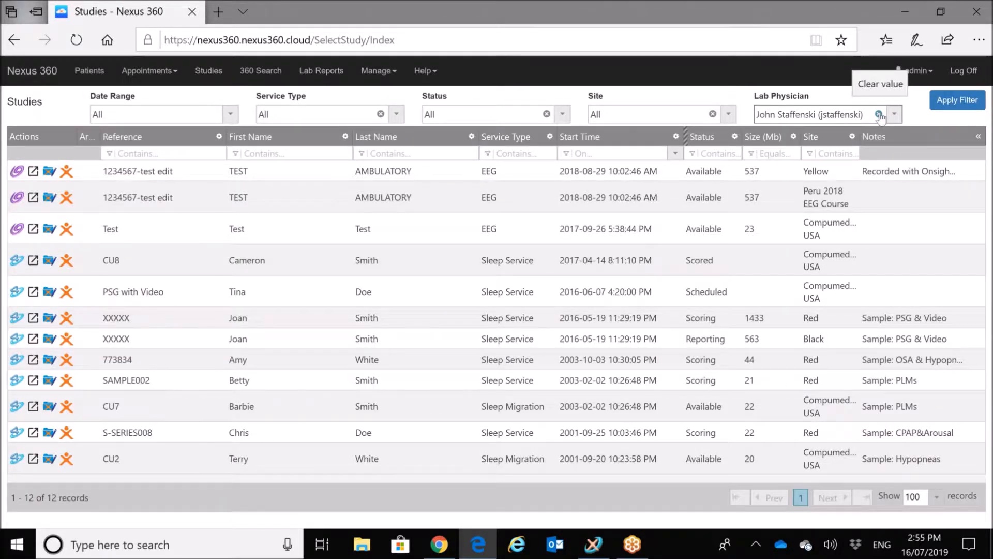
Clear the Lab Physician filter to show all 406 studies, then re-filter to the physician's 12
left_click(878, 114)
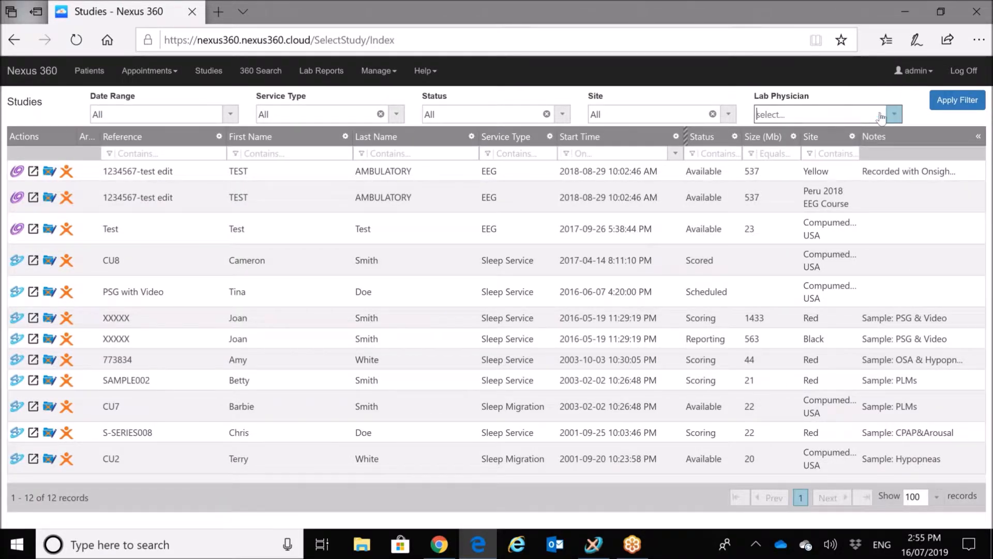
left_click(963, 102)
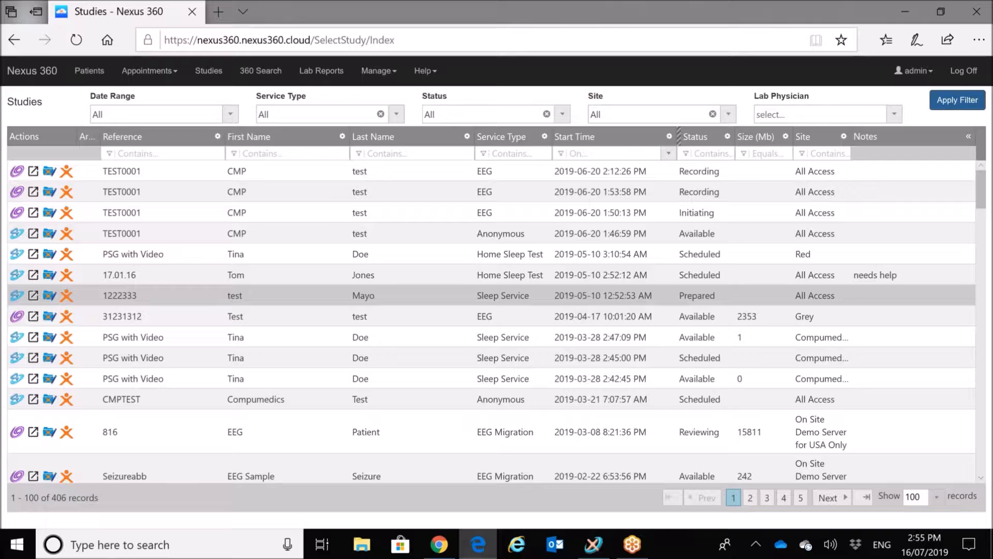
left_click(895, 115)
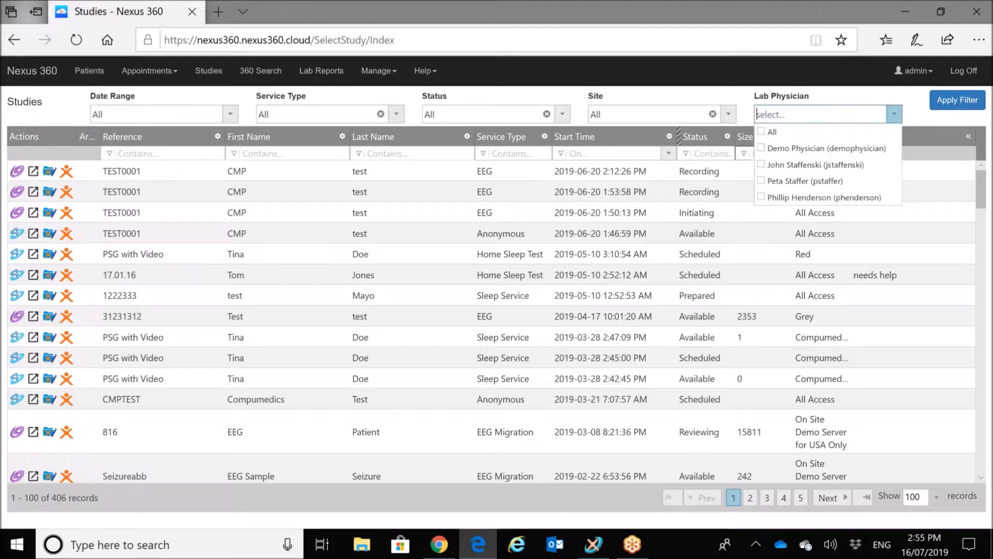
left_click(760, 164)
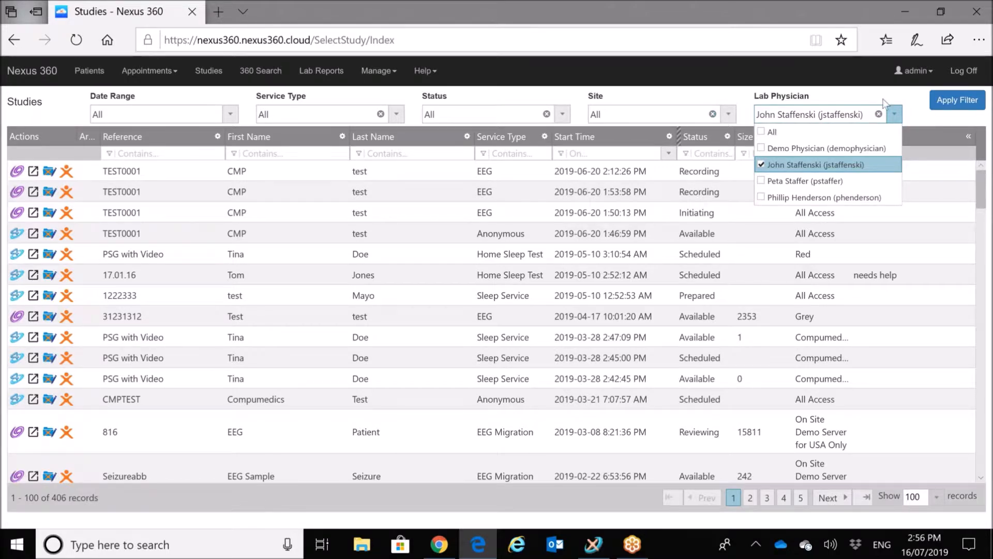
left_click(958, 101)
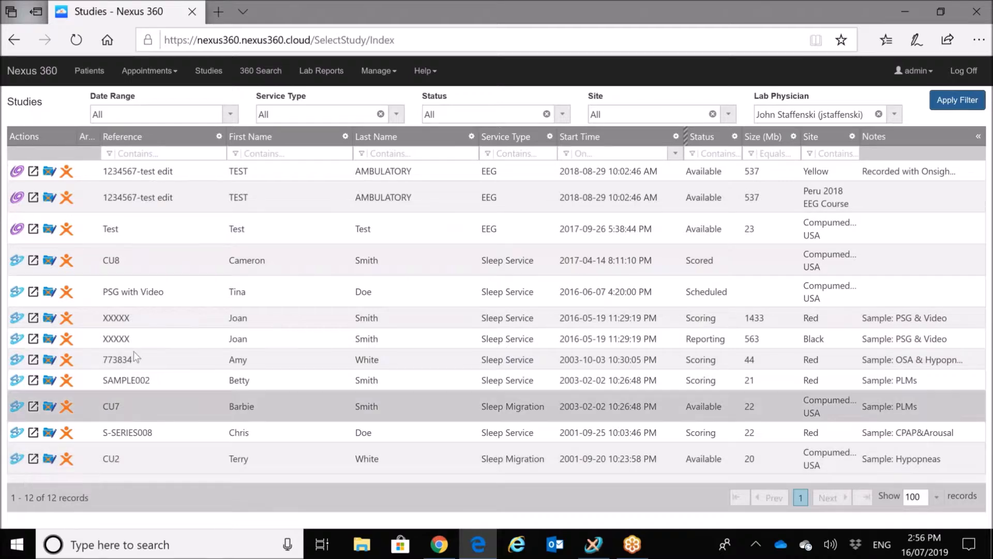
Filter studies to the chosen lab physician and Last Year, leaving two records, then return to the dashboard
left_click(229, 114)
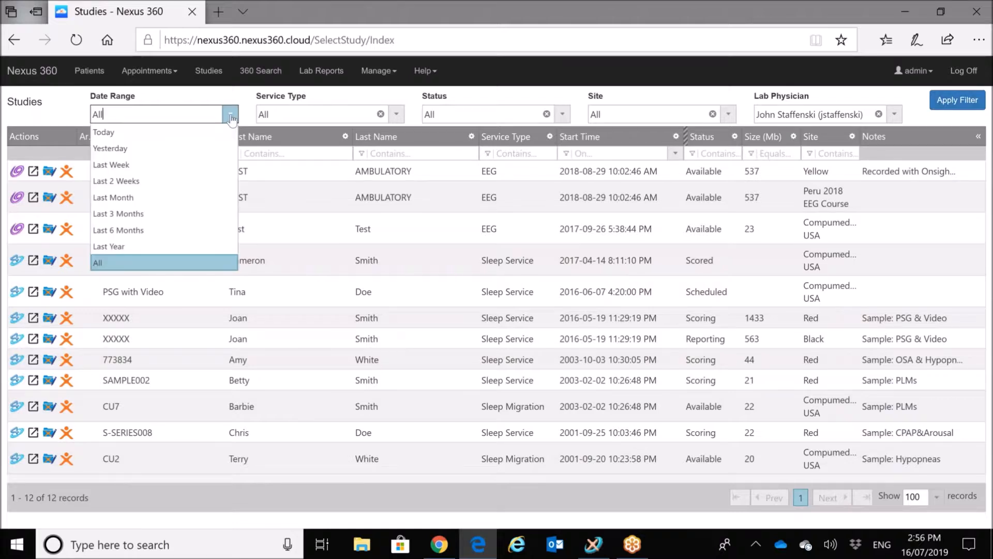
left_click(145, 251)
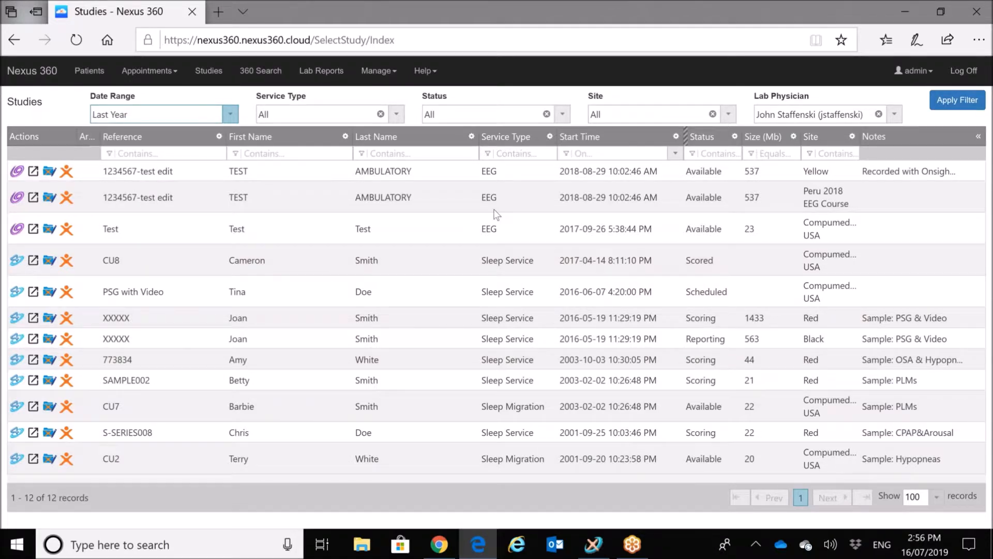
left_click(946, 102)
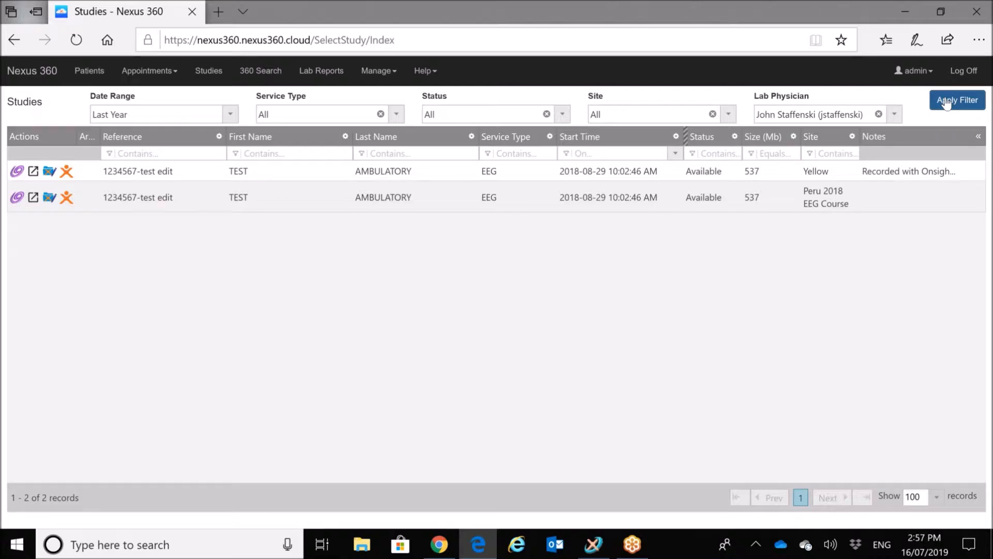
left_click(35, 73)
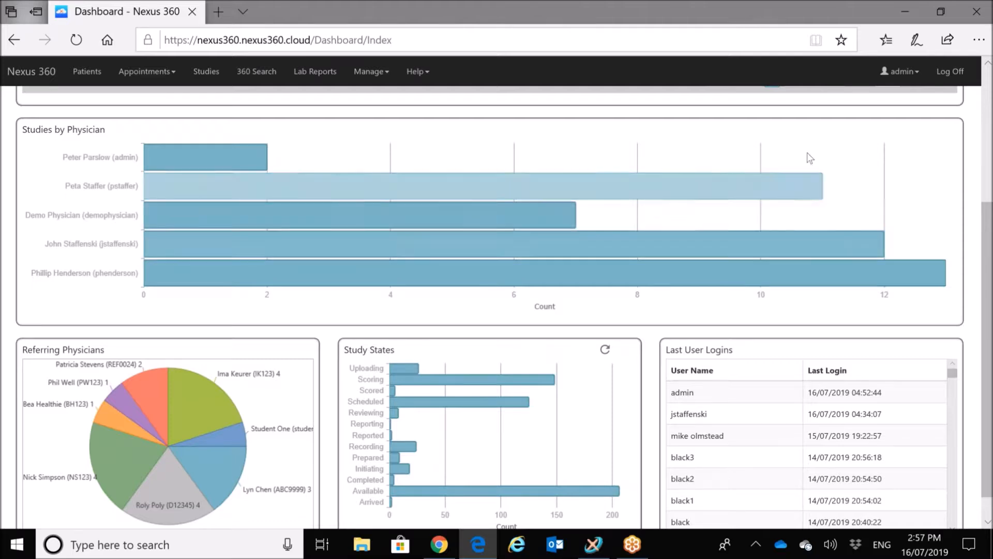
Scroll to the top of the dashboard and switch it from View to Save (edit) mode
scroll(988, 67, "up", 5)
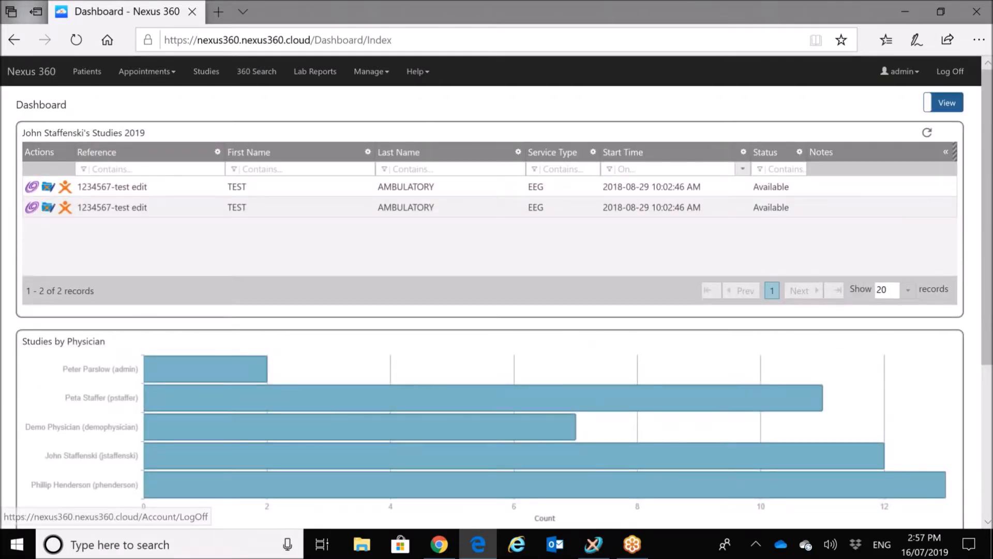
left_click(946, 103)
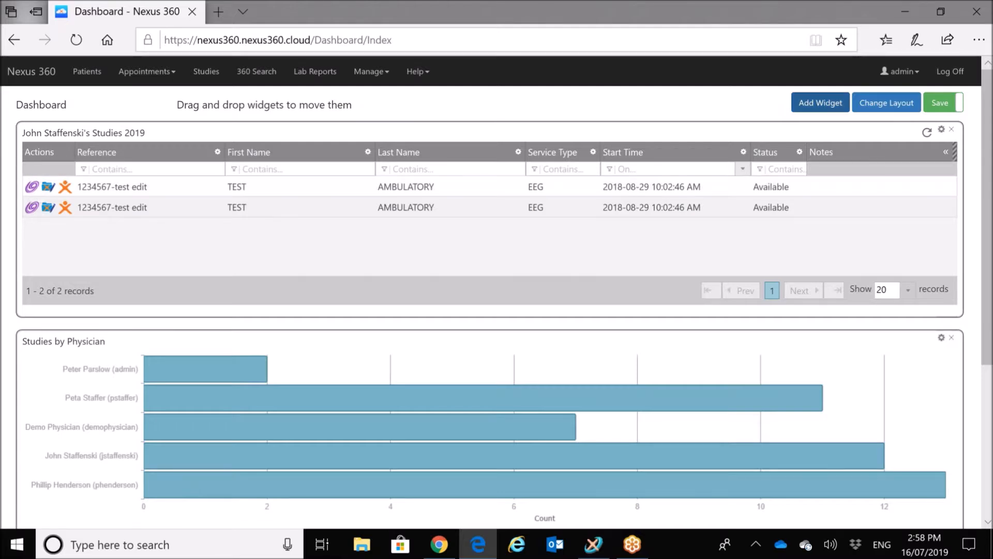
Open Studies Settings for the physician's Studies 2019 widget via its gear icon
left_click(942, 131)
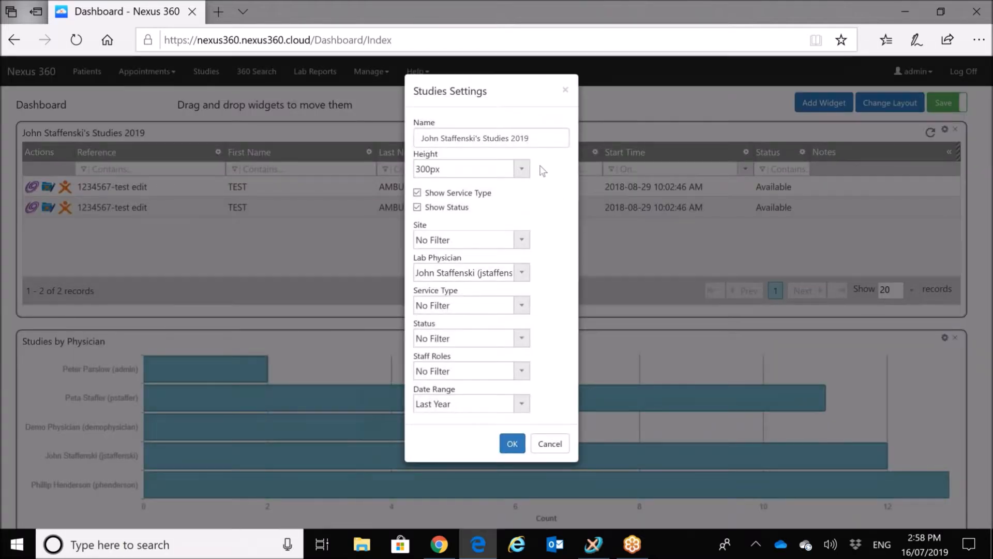
In Studies Settings, check the name, keep the physician and Last Year date range, and confirm with OK
left_click(543, 133)
left_click_drag(529, 133, 406, 139)
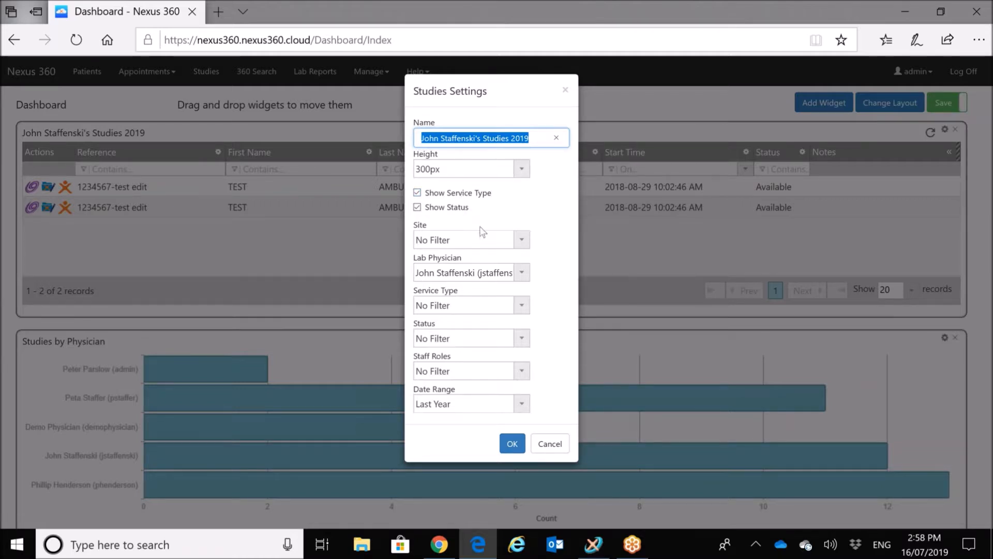
left_click(521, 273)
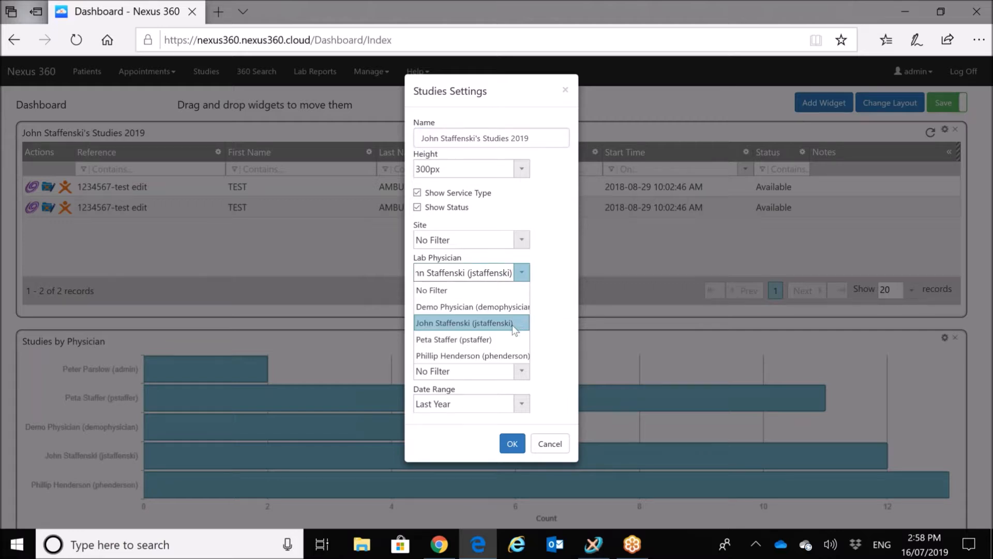
left_click(567, 370)
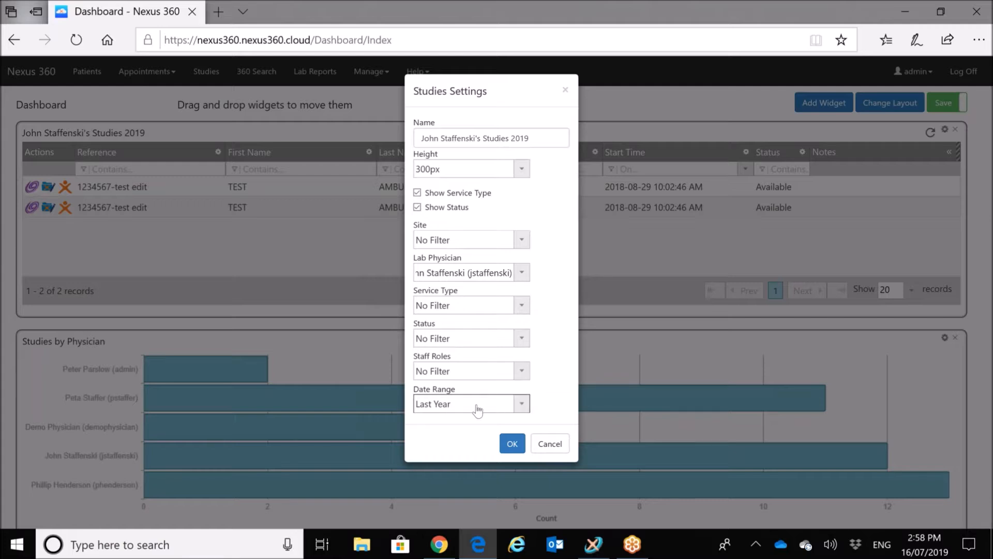
left_click(522, 404)
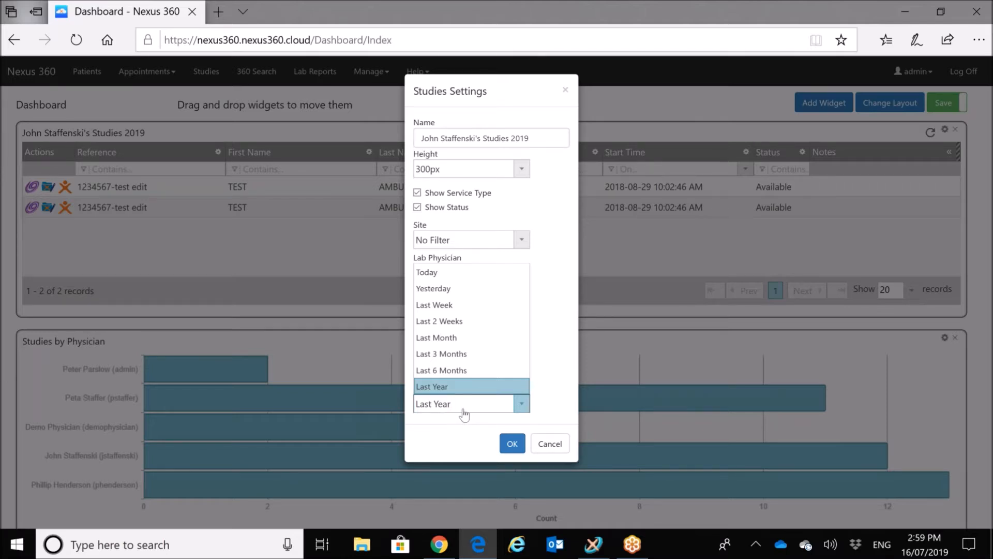
left_click(464, 411)
left_click(522, 444)
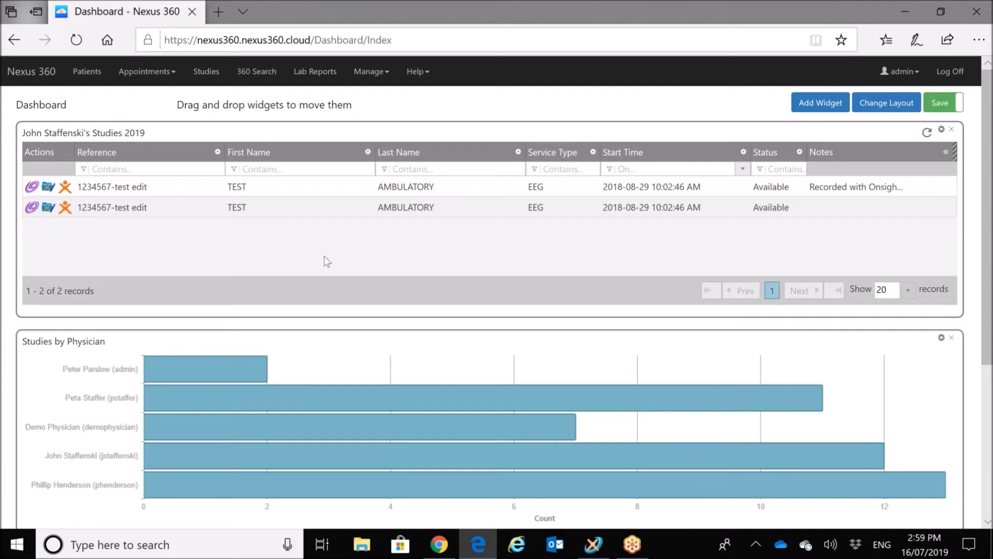
Save the dashboard layout with the Save toggle, returning it to View mode
left_click(941, 104)
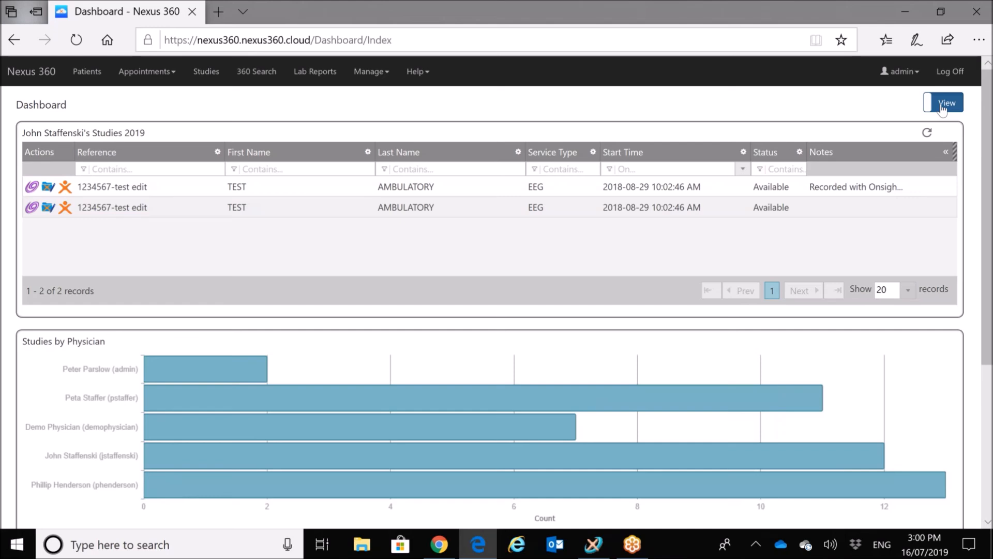
Log off Nexus 360, leaving the Account Log In page with empty user name and password fields
left_click(949, 73)
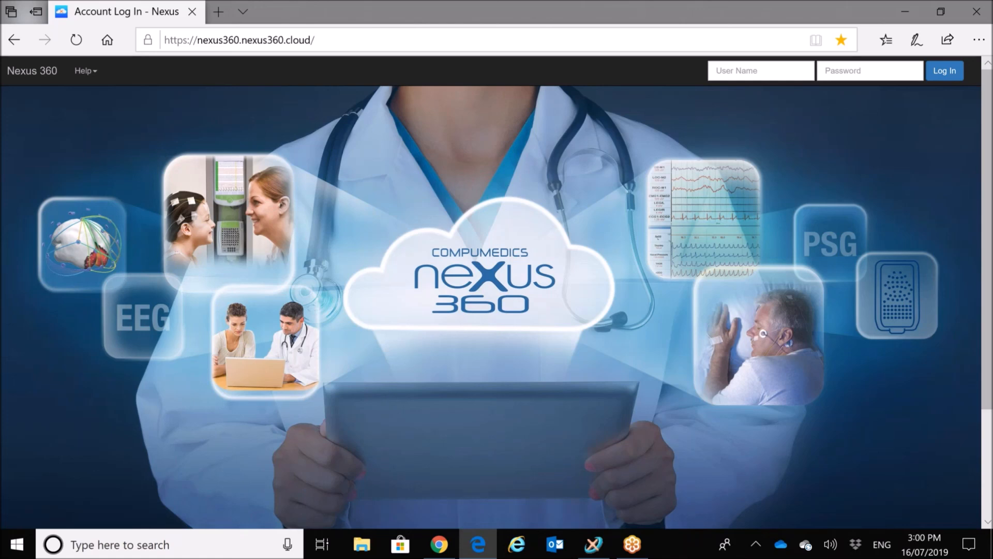
left_click(717, 25)
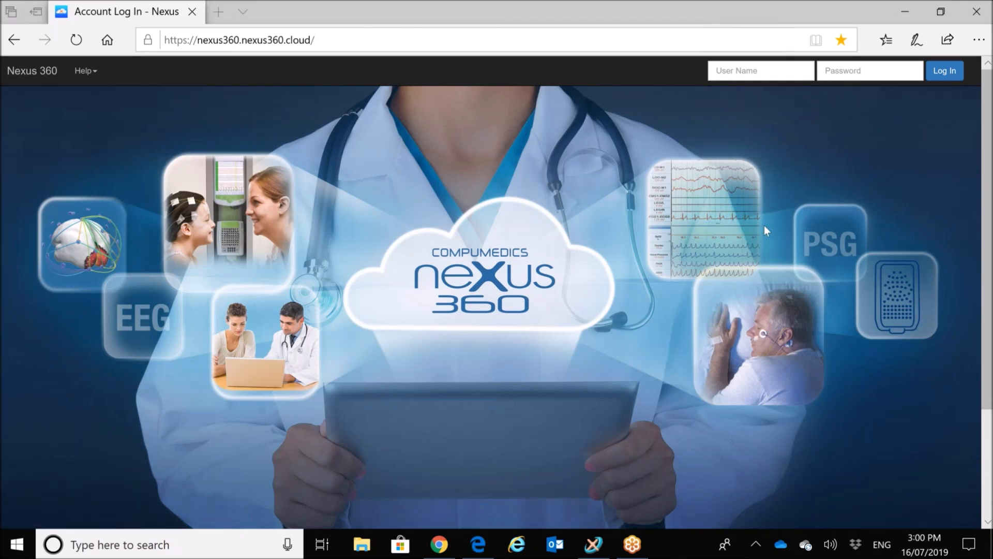